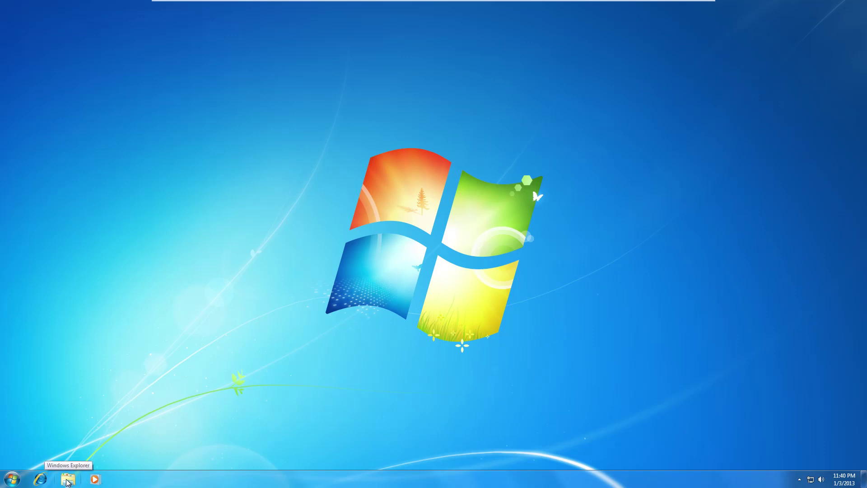
Step: Open the Windows 7 Start menu from the Start orb
click(12, 479)
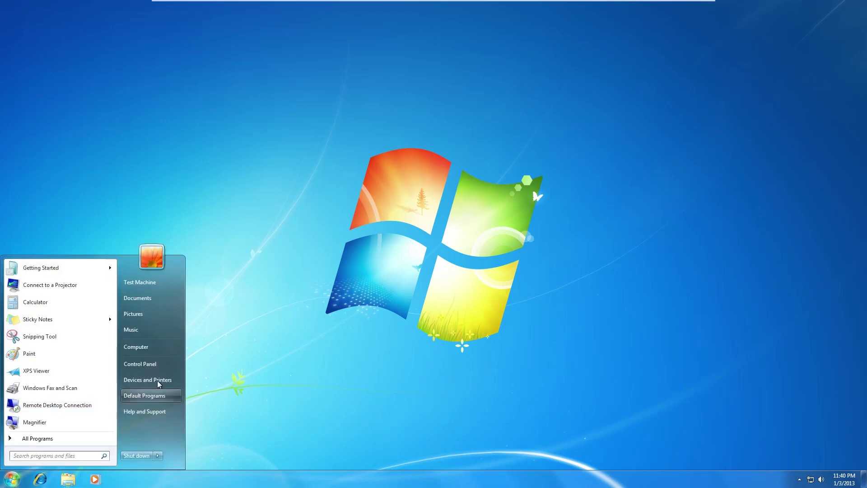
Step: Open the System information page from Computer, then minimize it
click(146, 348)
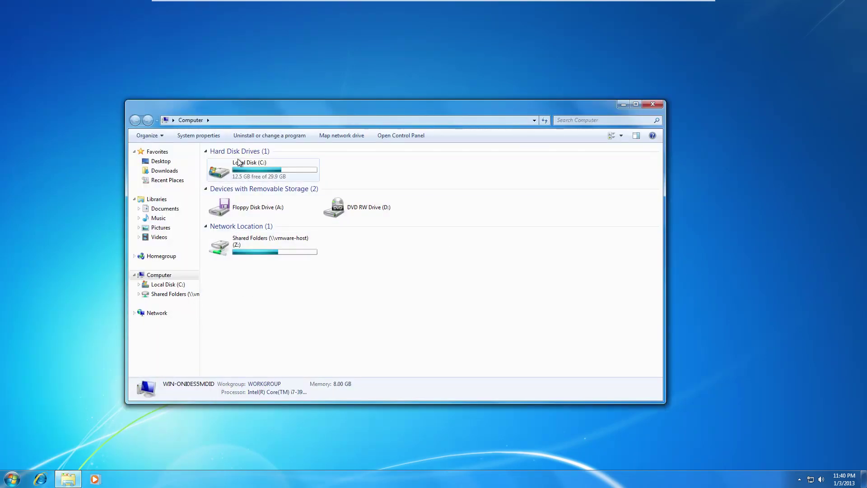
click(199, 135)
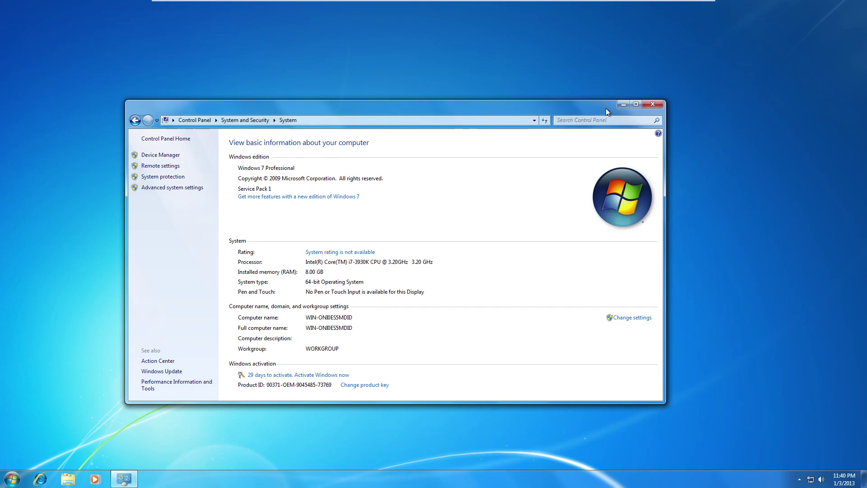
click(623, 105)
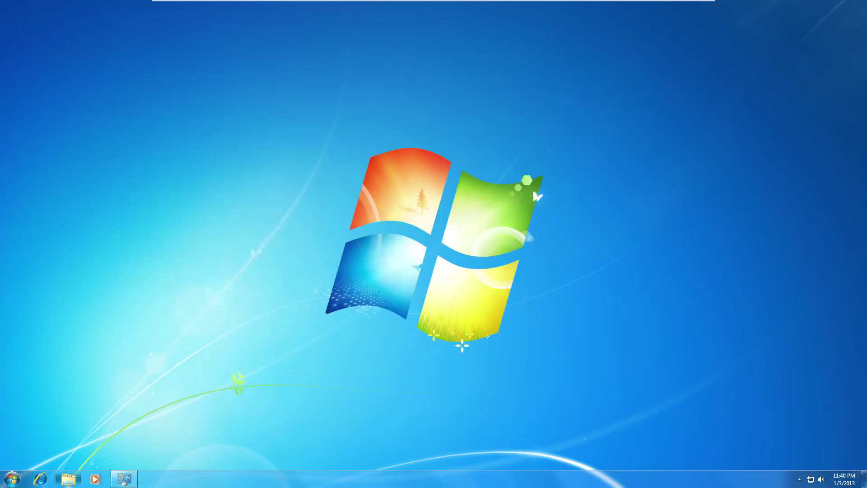
click(68, 479)
Step: Show the Downloads folder snapped to the right half of the screen
click(175, 181)
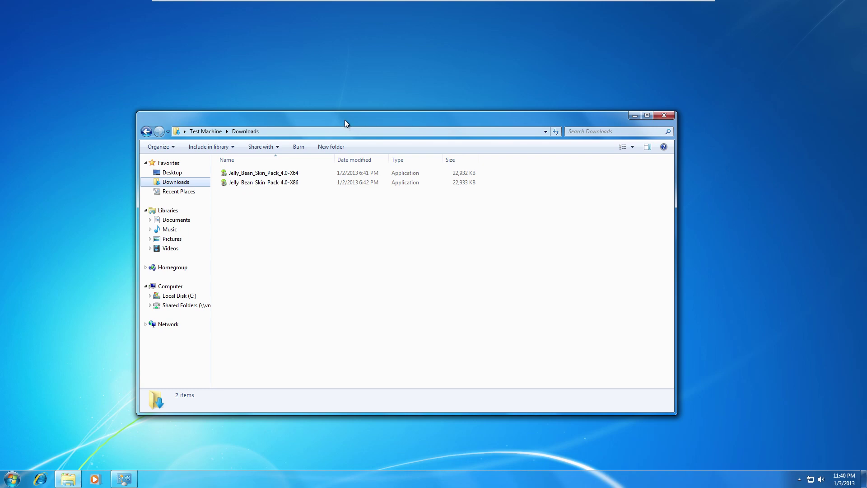
key(super+Right)
click(113, 482)
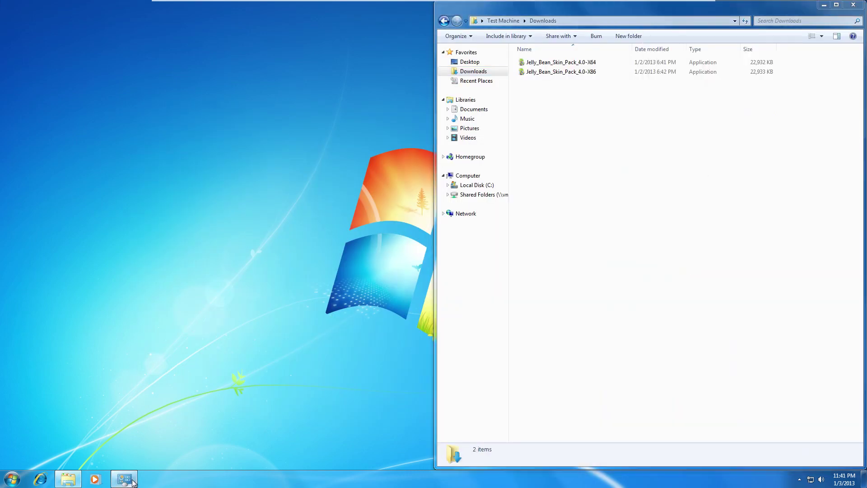
Step: Check the 64-bit operating system in Computer's Properties, then close the System window
click(13, 479)
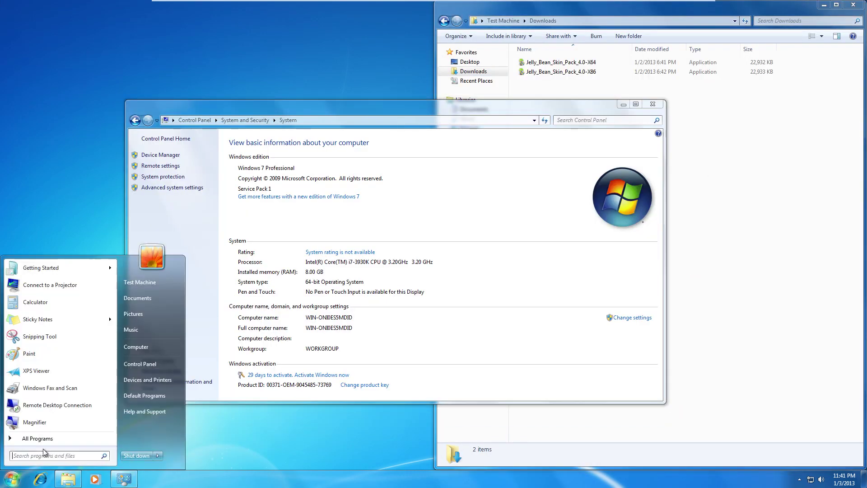
right_click(142, 351)
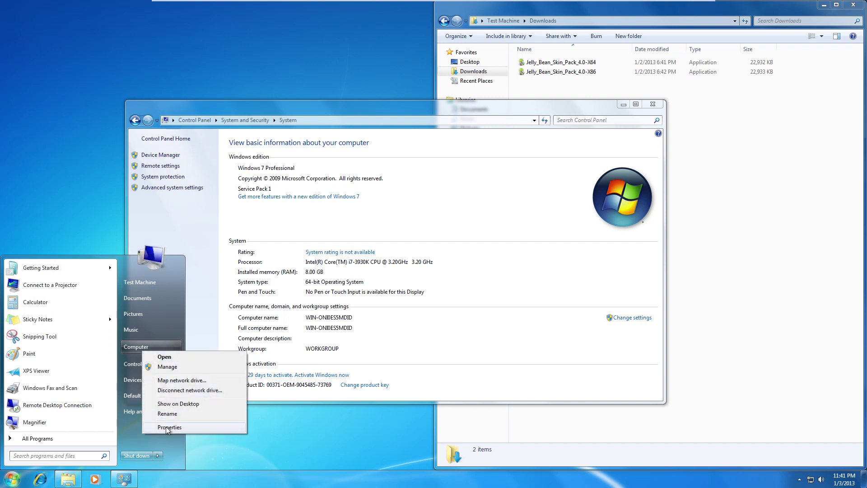
click(166, 427)
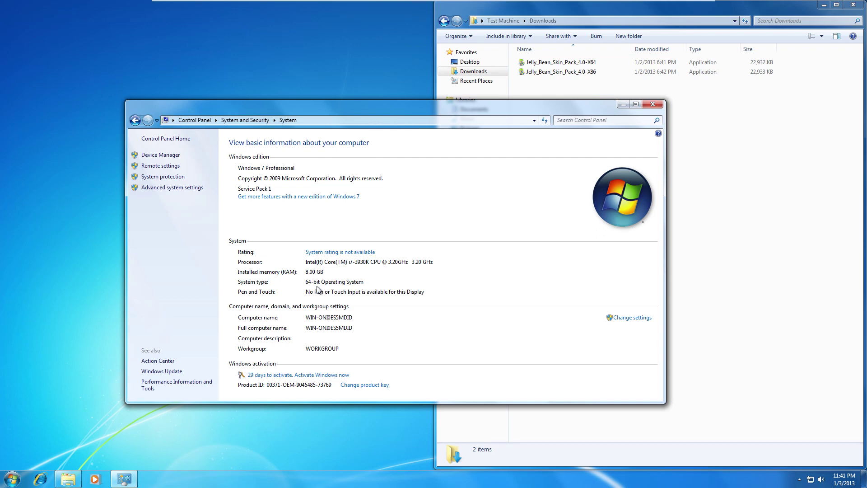
click(653, 99)
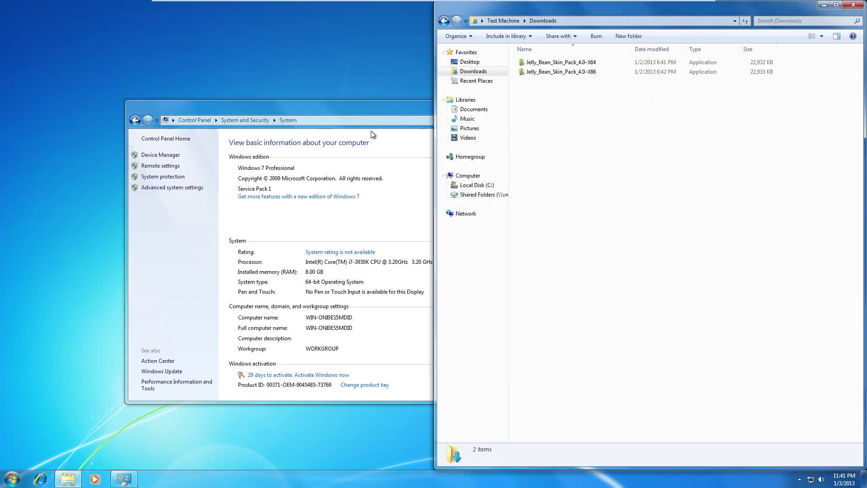
click(367, 120)
click(651, 104)
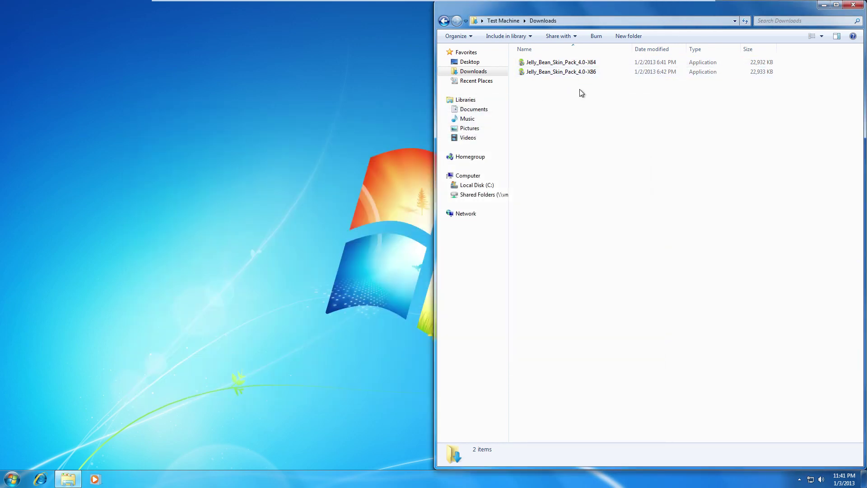
Step: Run the Jelly_Bean_Skin_Pack_4.0-X64 installer with UAC approval and close Downloads
click(533, 64)
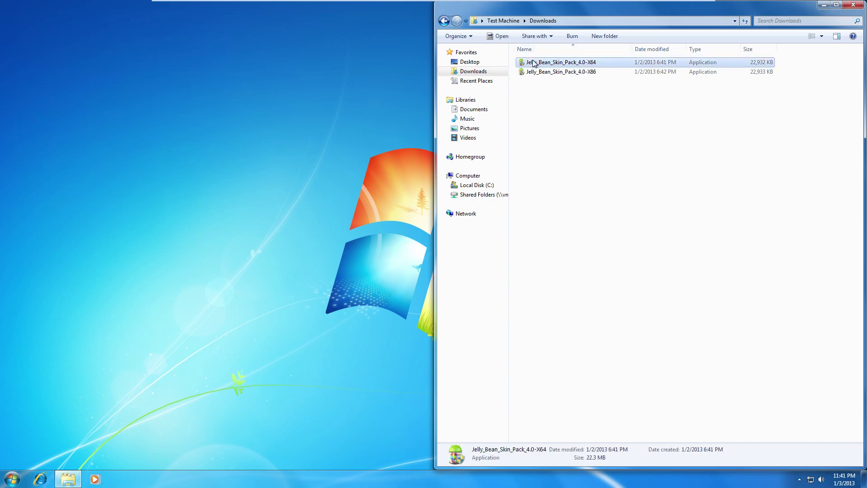
double_click(534, 63)
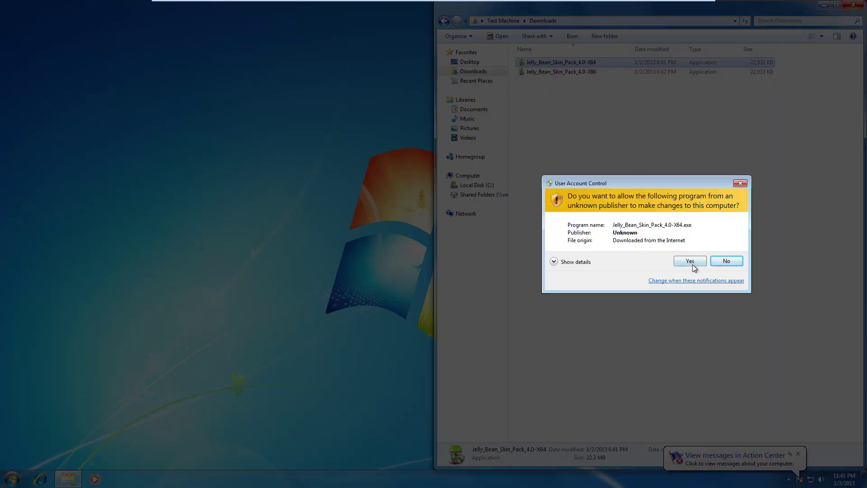
click(690, 261)
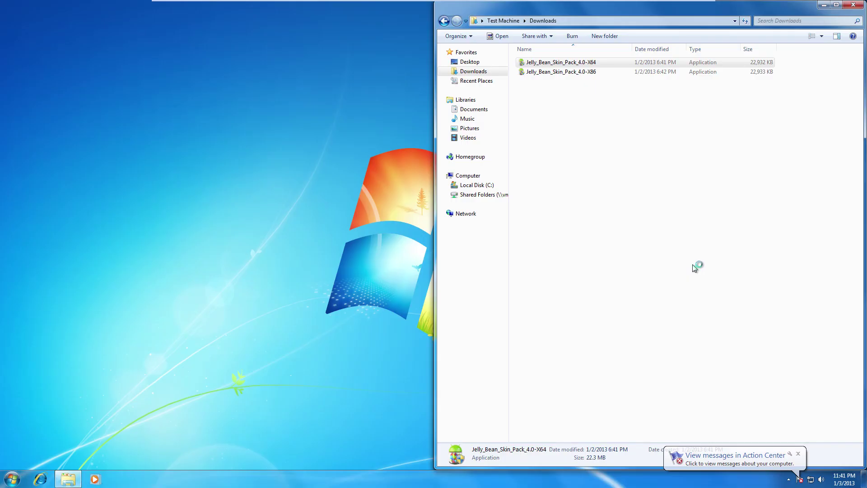
click(855, 5)
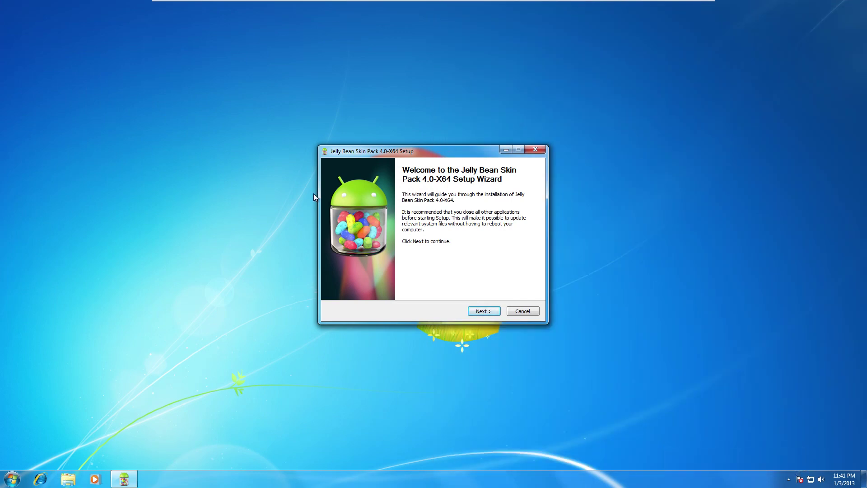
Step: Accept the license and decline the MyStart search engine and homepage offers
click(483, 312)
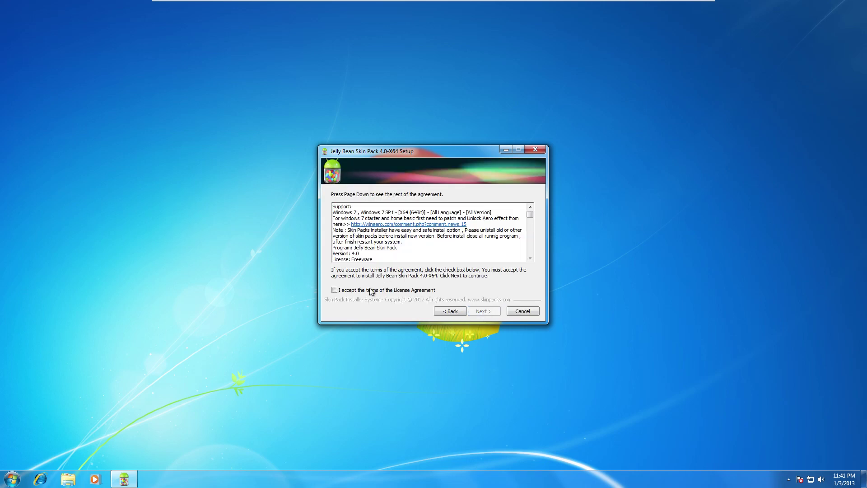
click(334, 290)
click(476, 313)
click(334, 236)
click(334, 249)
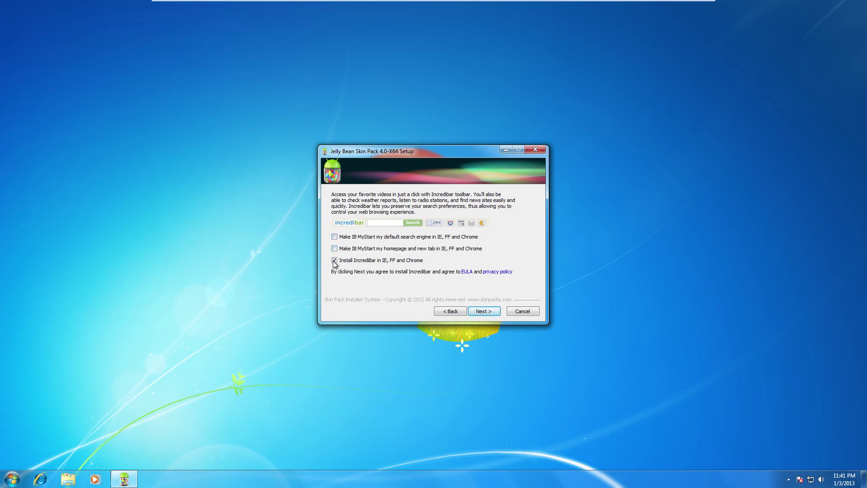
click(480, 311)
Step: Install the skin pack and finish setup with an immediate reboot
click(481, 312)
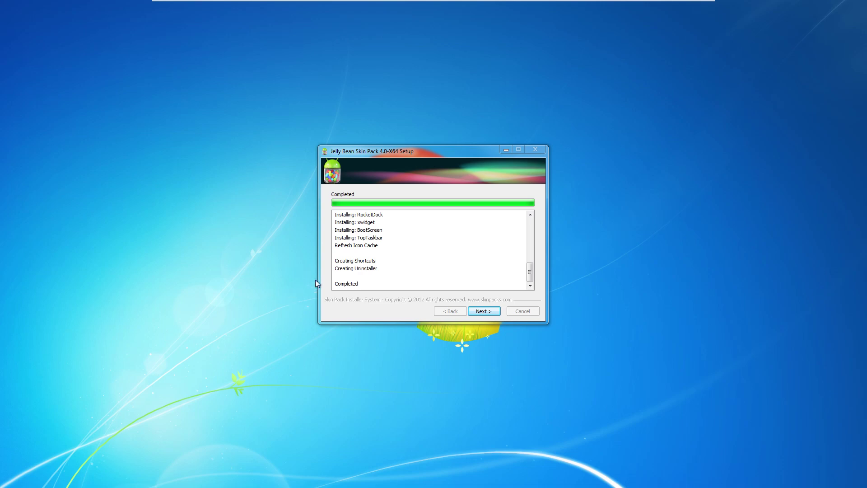
click(486, 312)
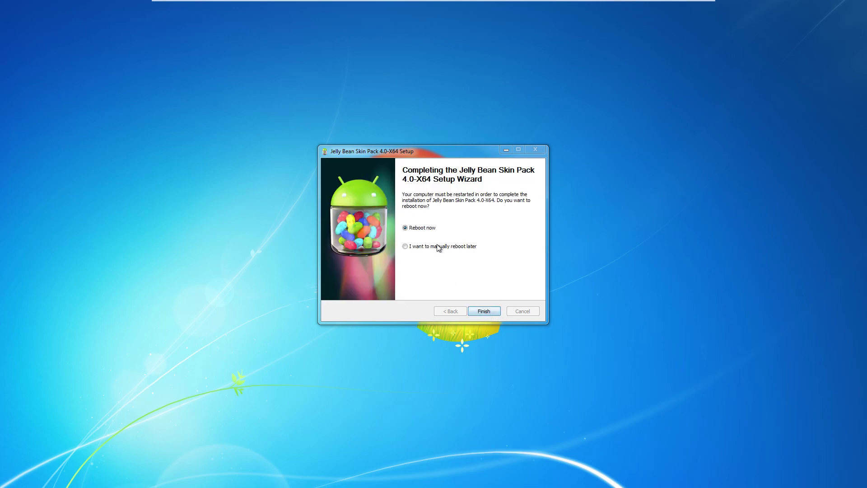
click(476, 310)
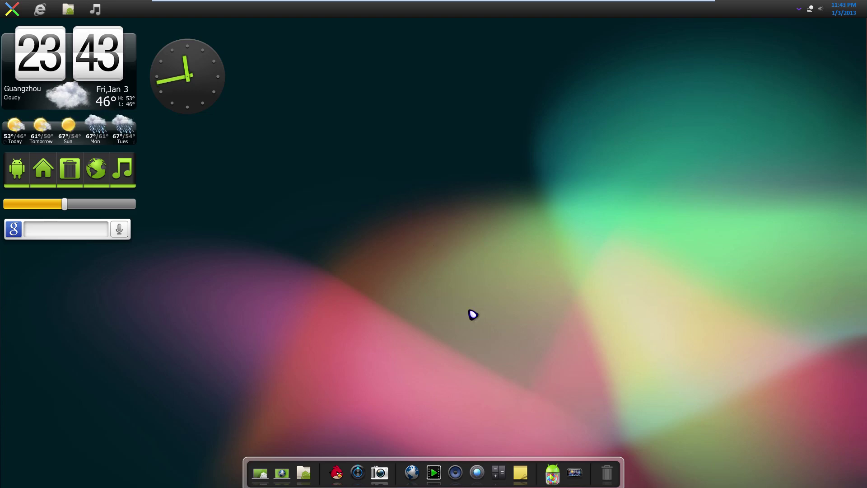
Step: Reposition the weather and analog clock widgets, briefly open My Documents, and raise the slider
drag(78, 92, 506, 141)
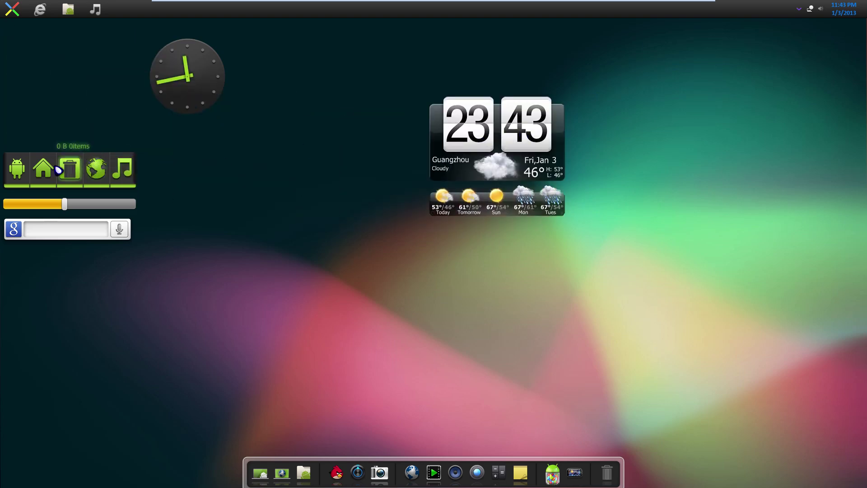
drag(197, 85, 199, 118)
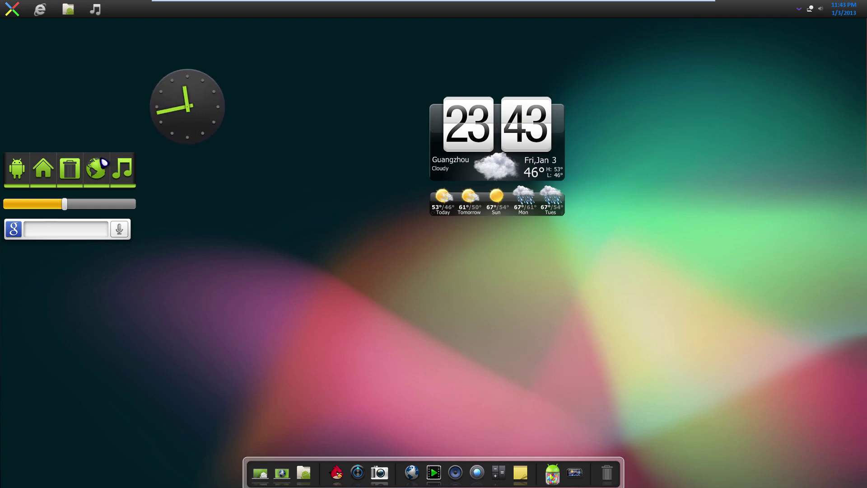
click(20, 170)
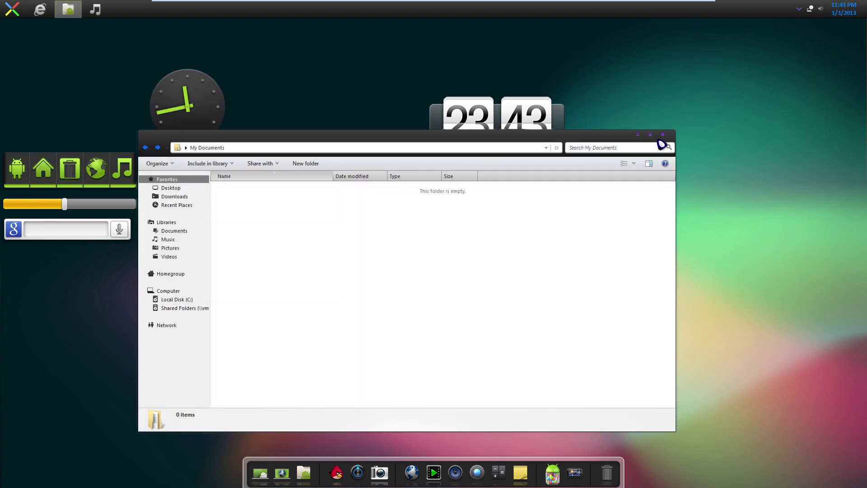
click(663, 138)
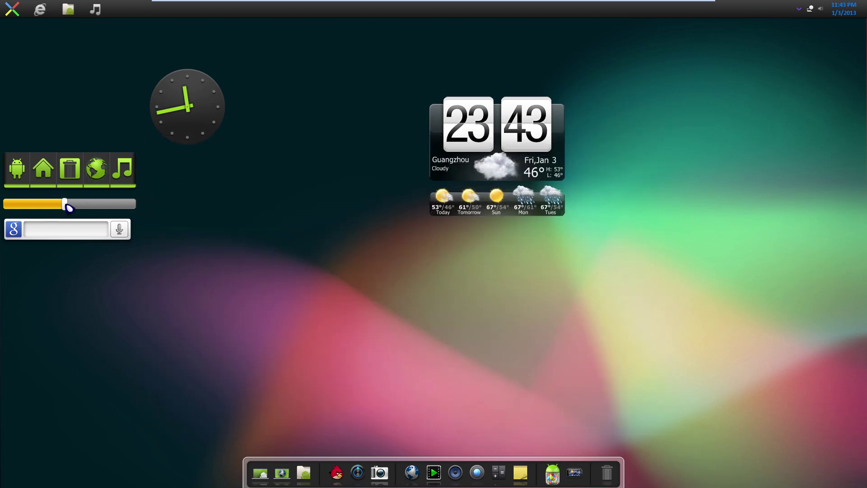
drag(35, 206, 92, 210)
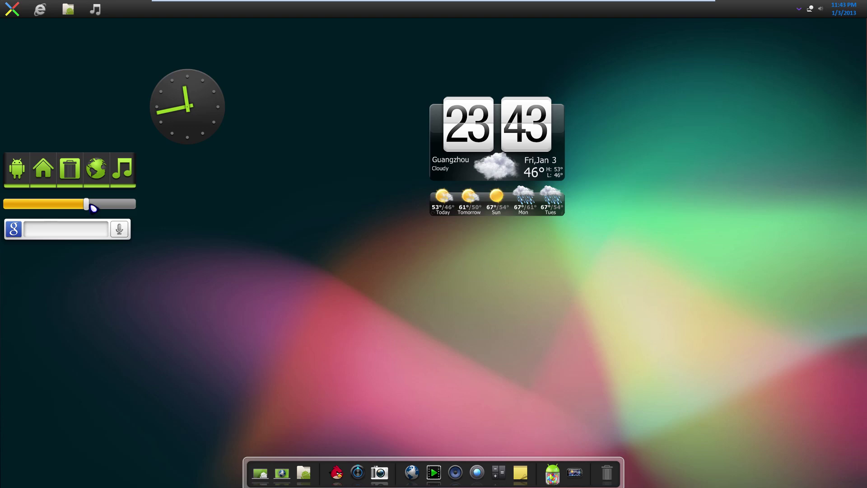
Step: Close the slider, Google search and shortcut-bar widgets, then move the analog clock top-right
right_click(93, 208)
click(102, 276)
right_click(94, 229)
right_click(17, 225)
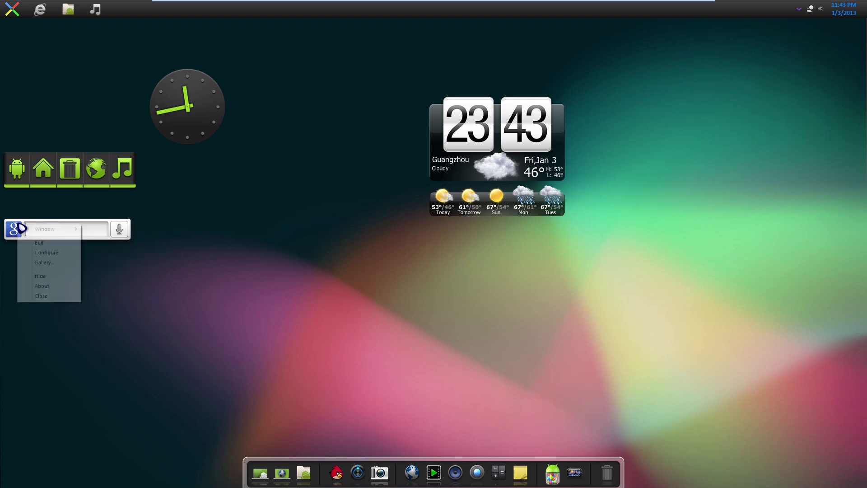
click(42, 296)
right_click(108, 175)
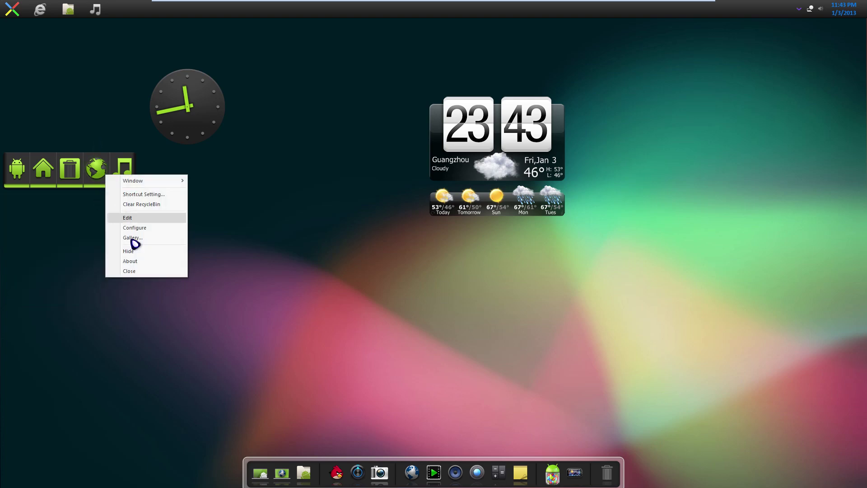
click(138, 274)
drag(184, 136, 819, 89)
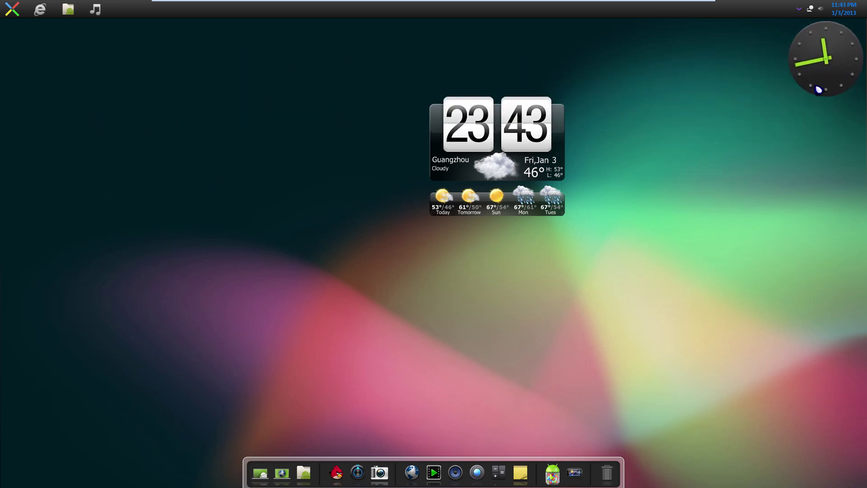
drag(497, 156, 547, 155)
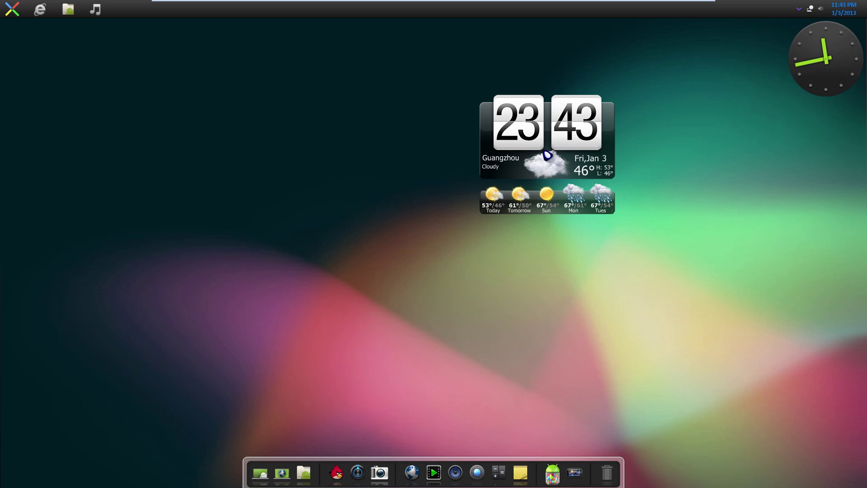
Step: Set the weather widget's location to Windsor and place it beside the analog clock
right_click(548, 156)
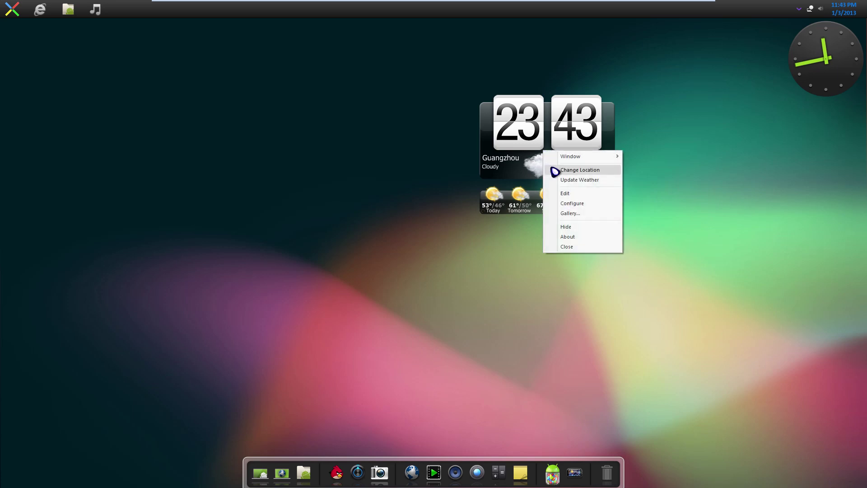
click(555, 171)
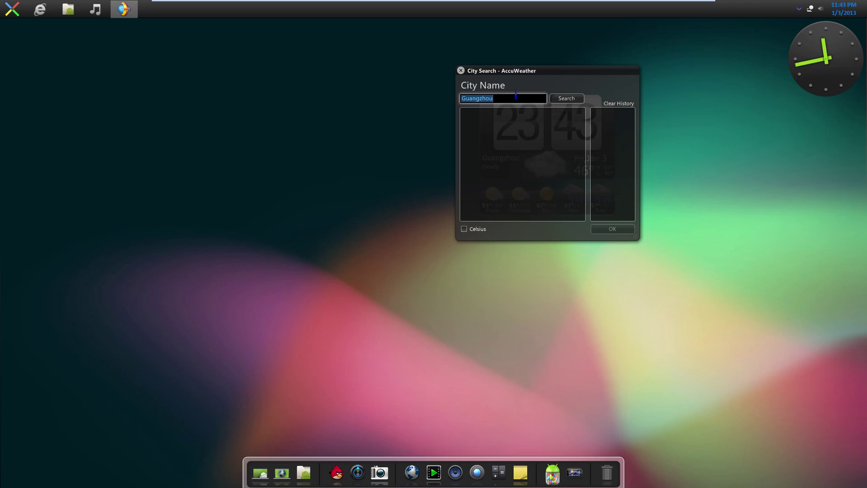
text(Windsor)
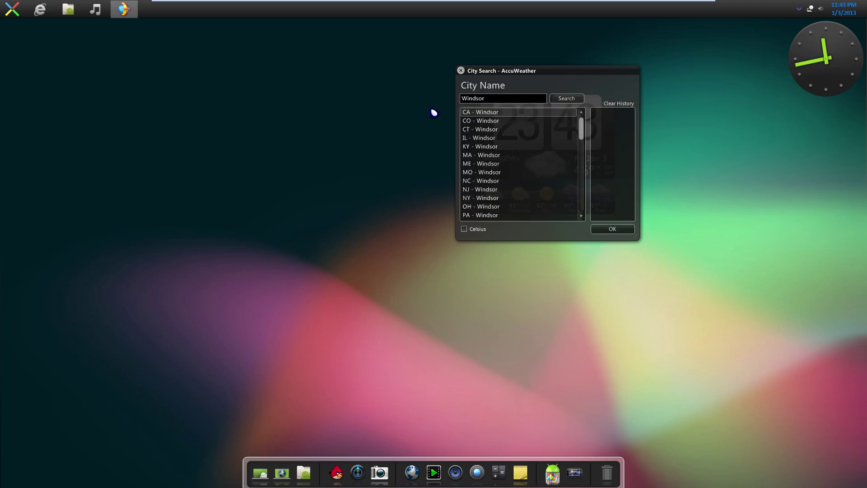
click(608, 230)
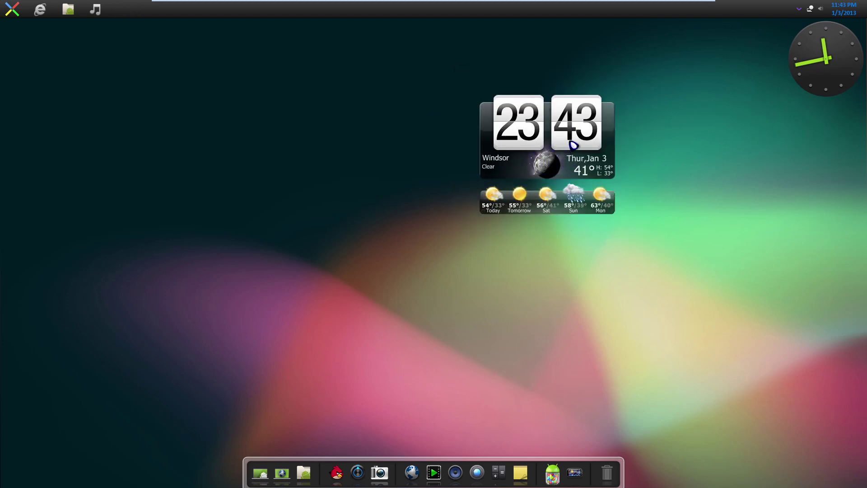
drag(579, 143, 742, 80)
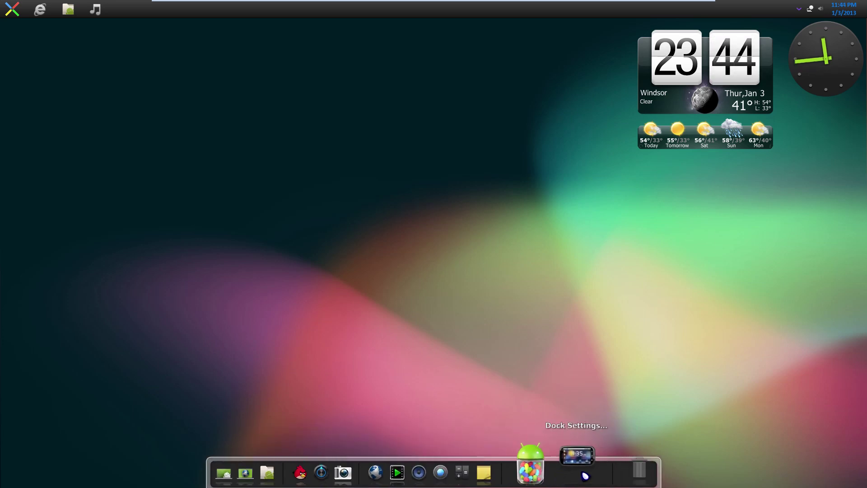
click(606, 461)
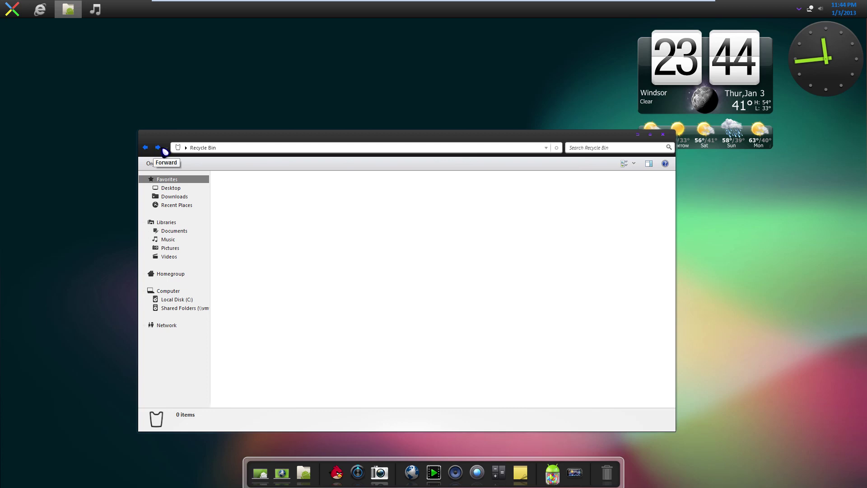
click(167, 222)
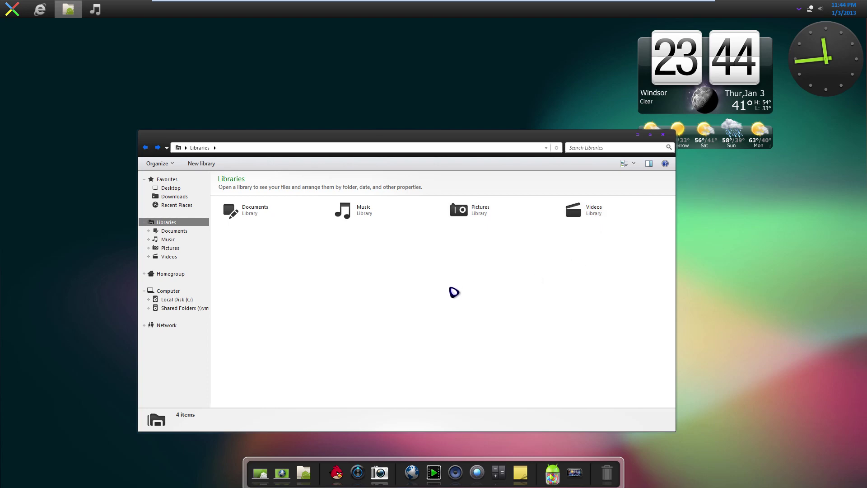
click(166, 291)
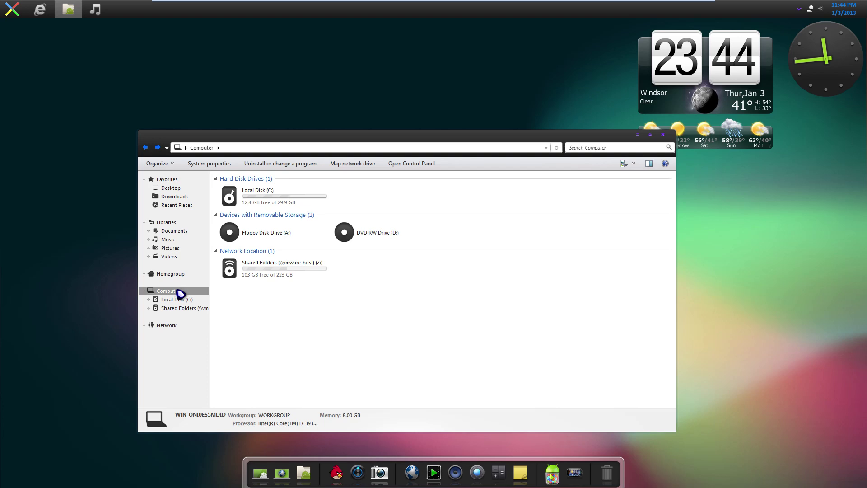
click(200, 166)
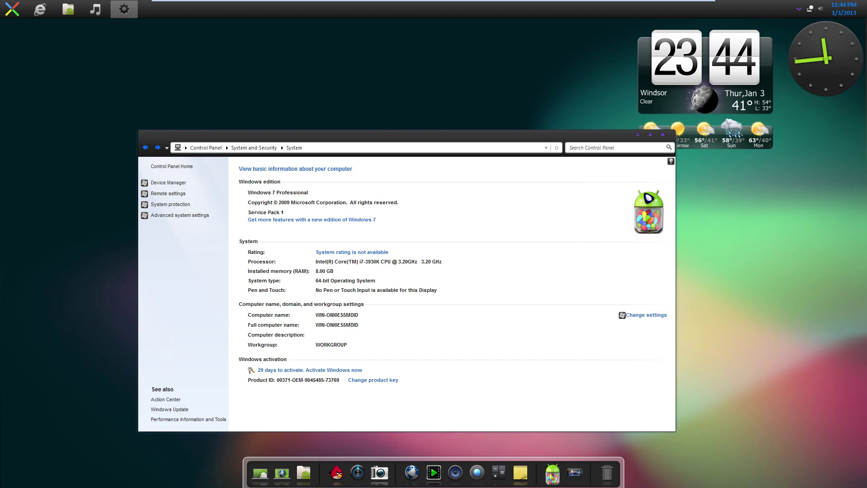
click(170, 166)
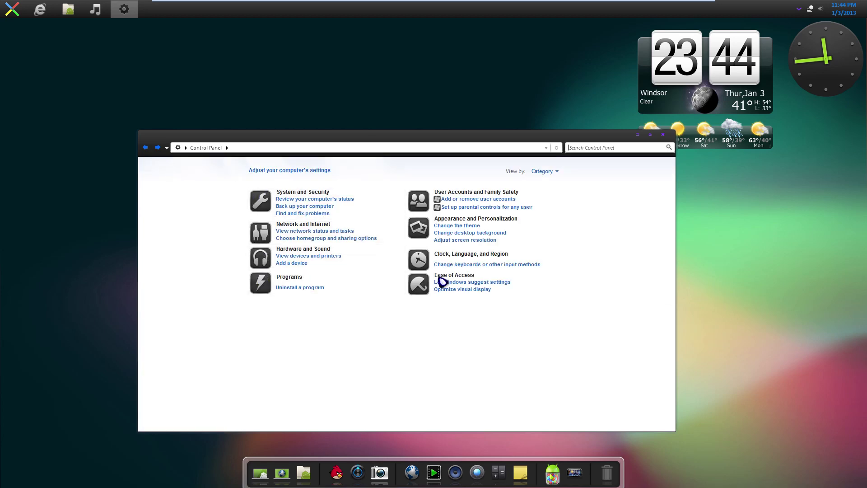
click(668, 143)
click(663, 134)
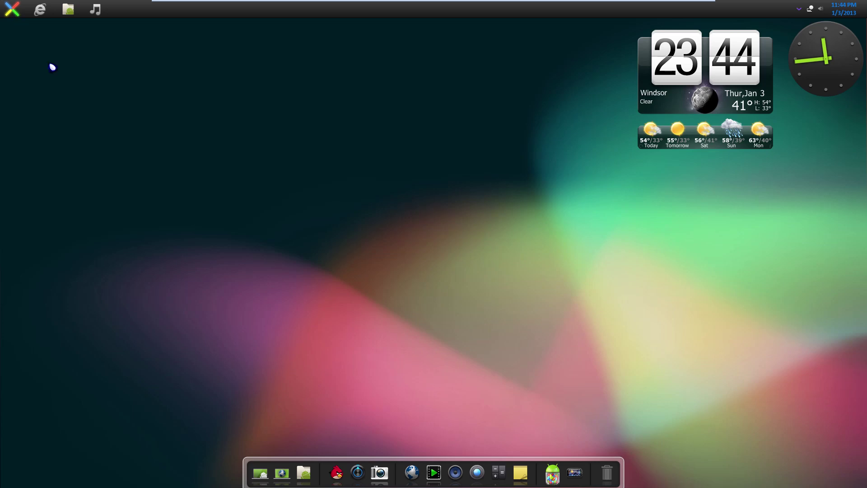
Step: Open Control Panel from the Start menu
click(13, 9)
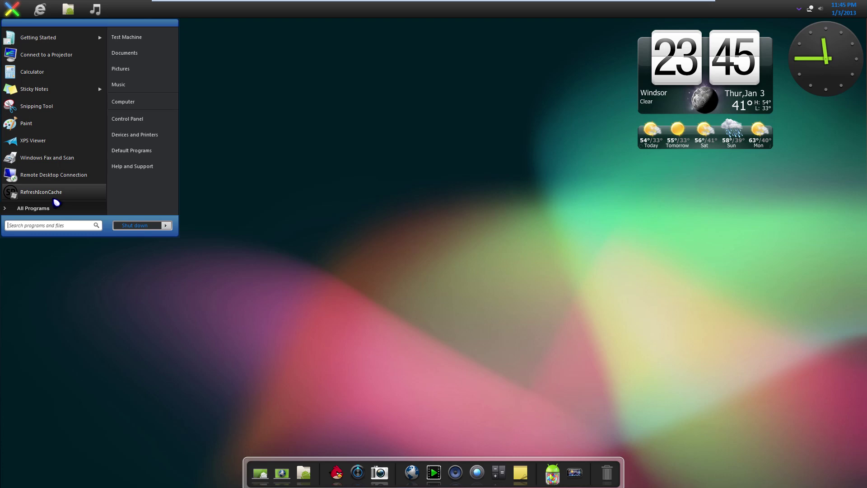
click(126, 118)
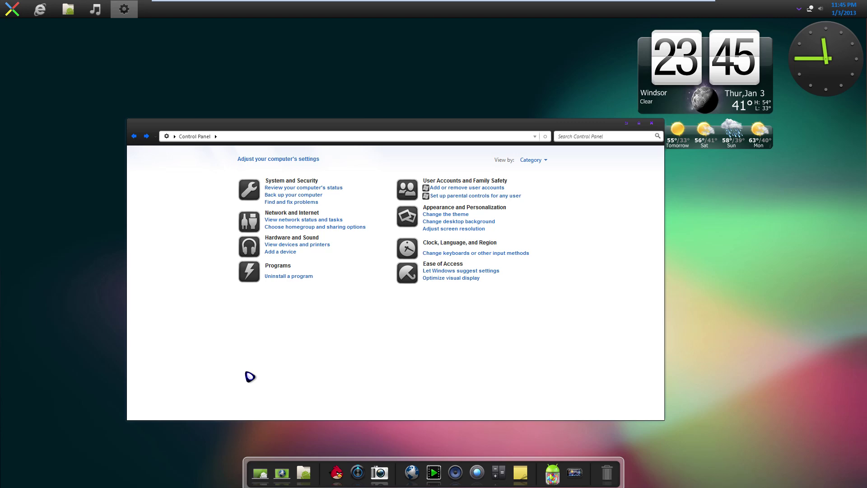
Step: Uninstall Jelly Bean Skin Pack 4.0-X64 with file restore and uninstaller removal ticked
click(290, 277)
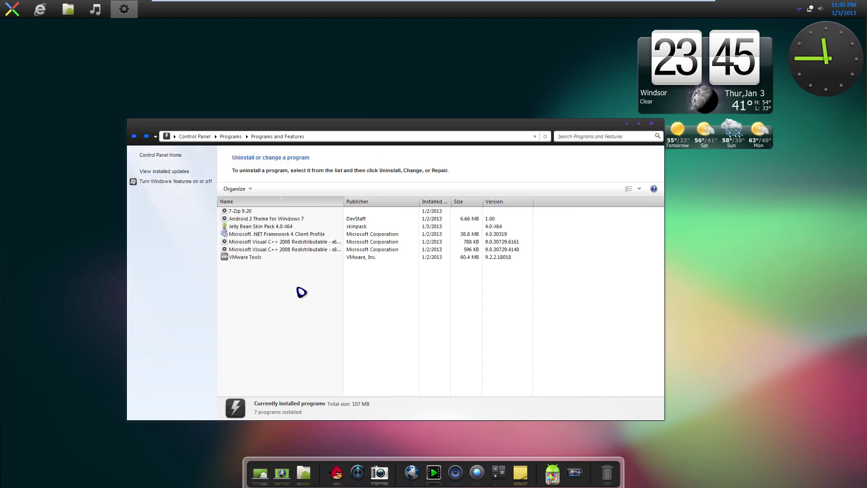
click(260, 227)
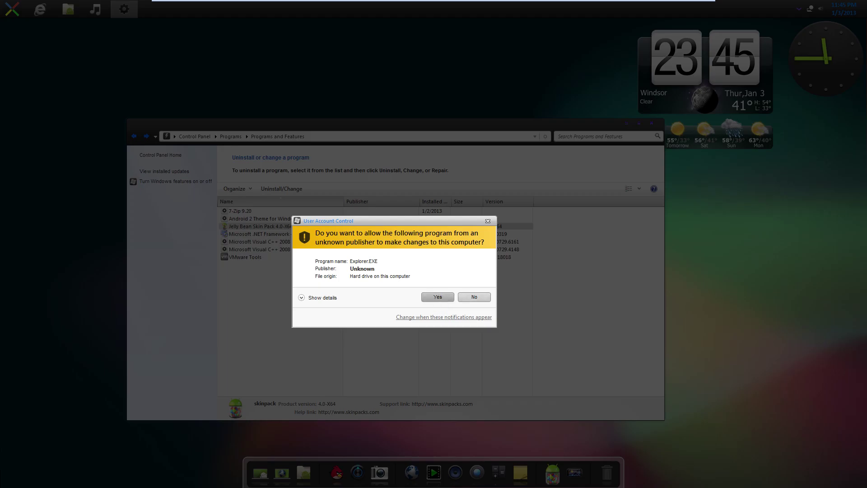
click(438, 297)
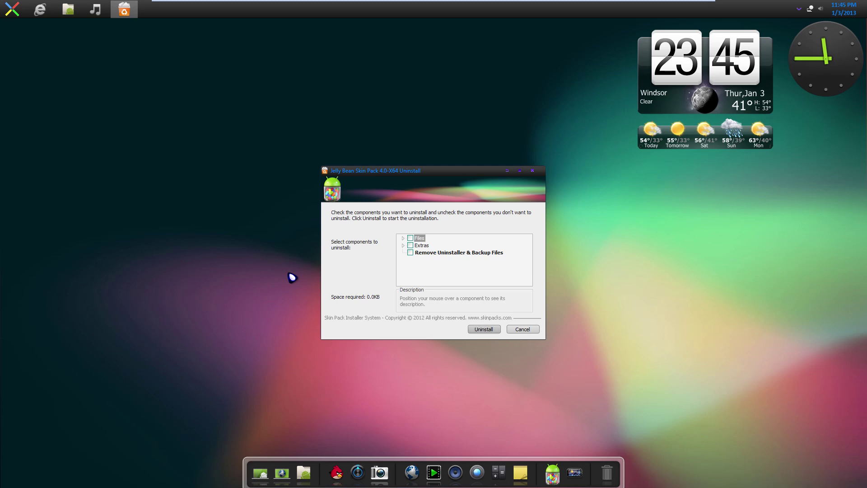
click(410, 238)
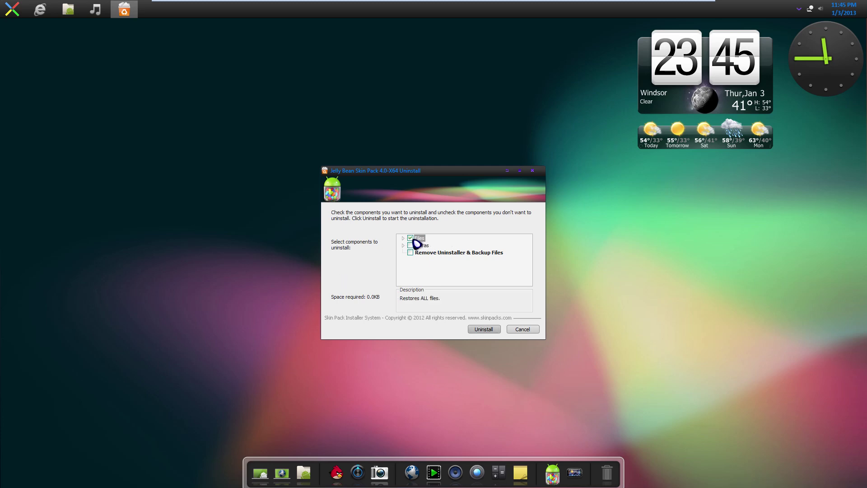
click(411, 252)
click(481, 330)
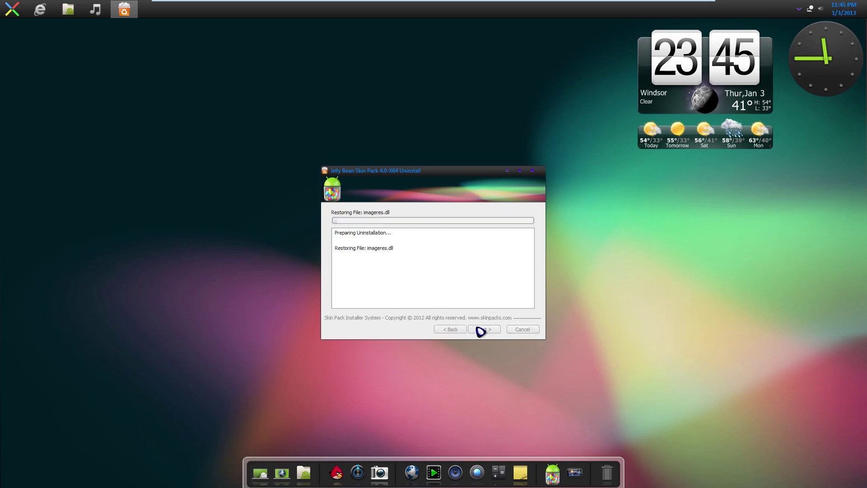